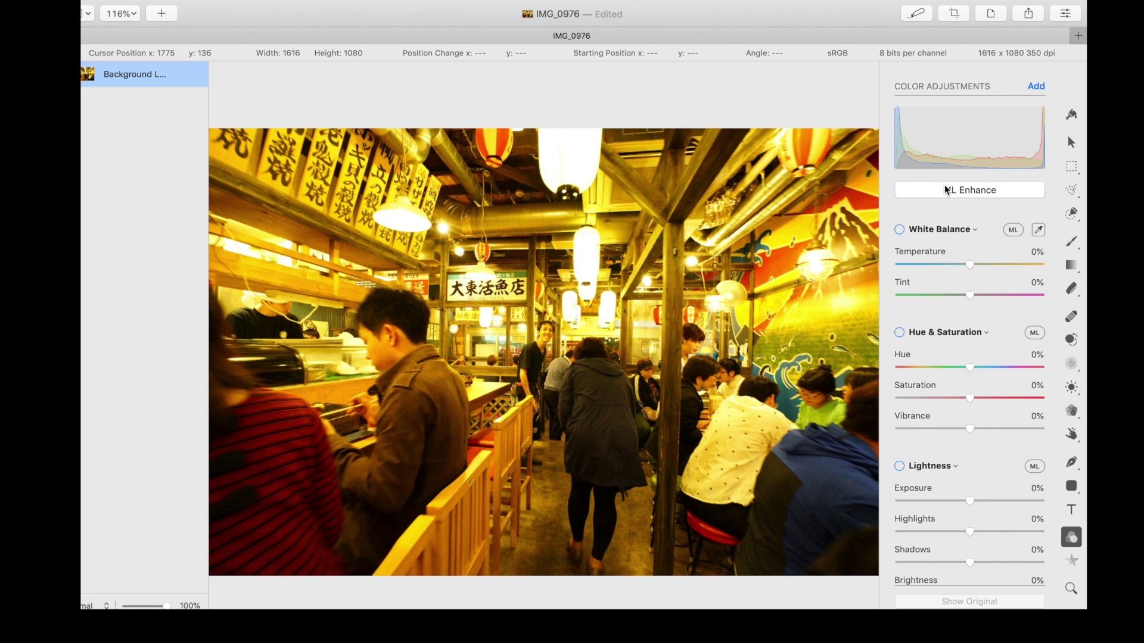
Apply ML Enhance to the restaurant photo, try it without the ML White Balance, re-enhance it and compare with the original
{"action": "left_click", "coordinate": [947, 191]}
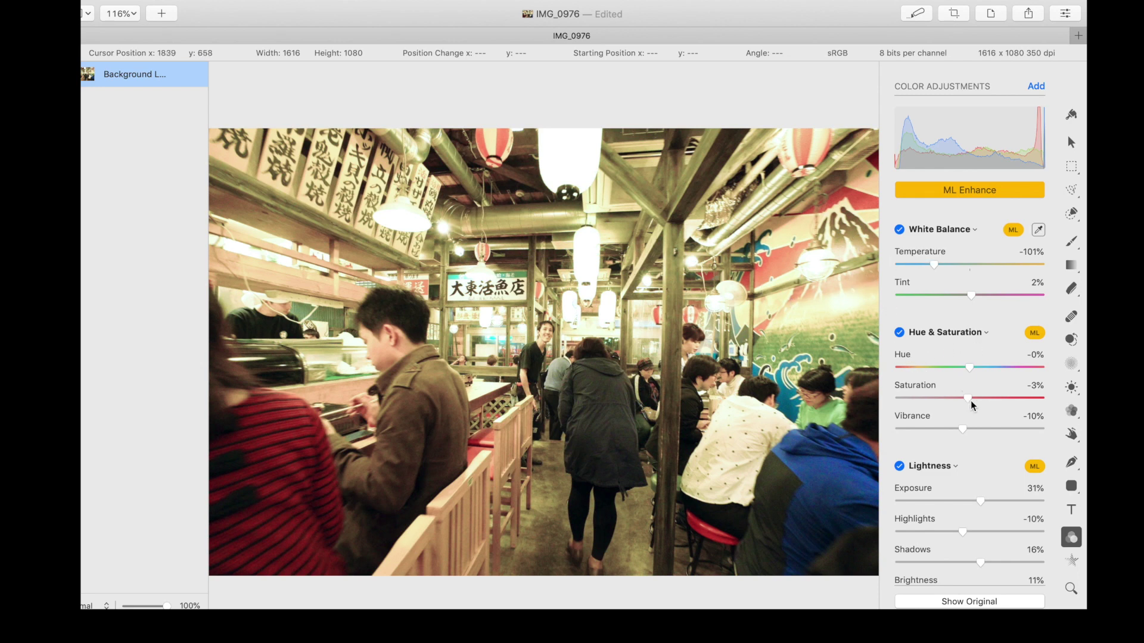
{"action": "left_click", "coordinate": [1012, 231]}
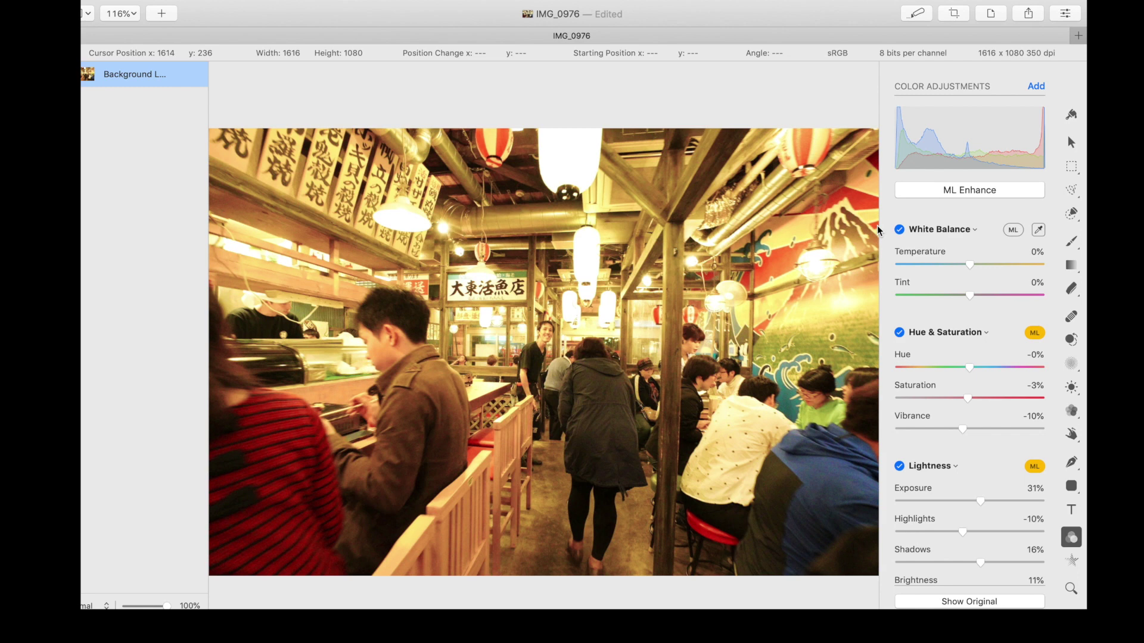
{"action": "left_click", "coordinate": [975, 198]}
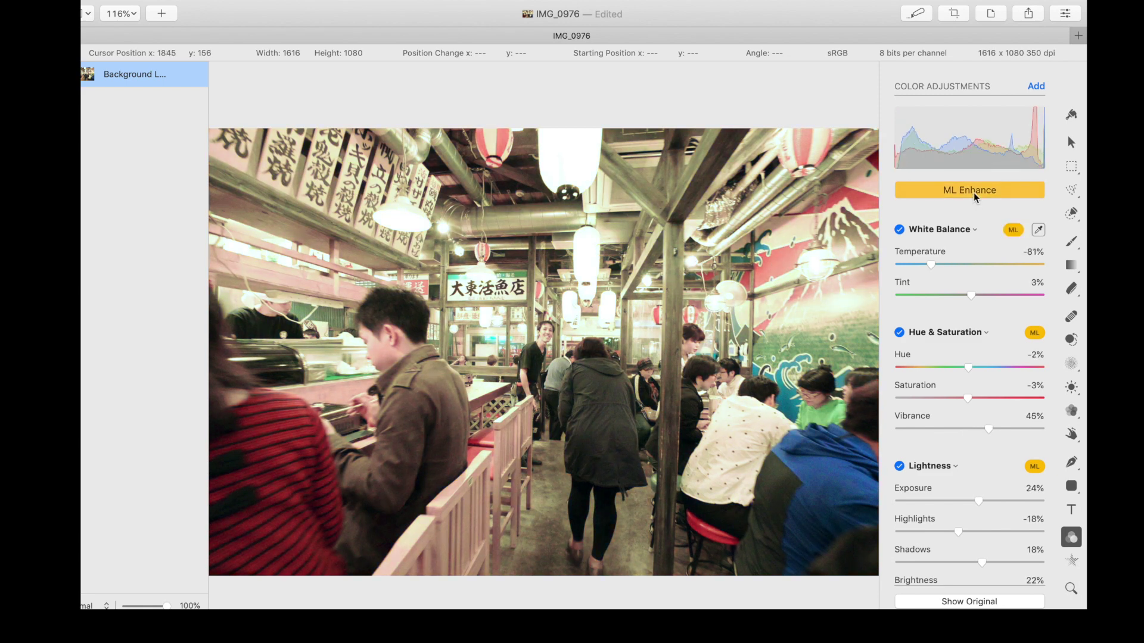
{"action": "left_click", "coordinate": [933, 604]}
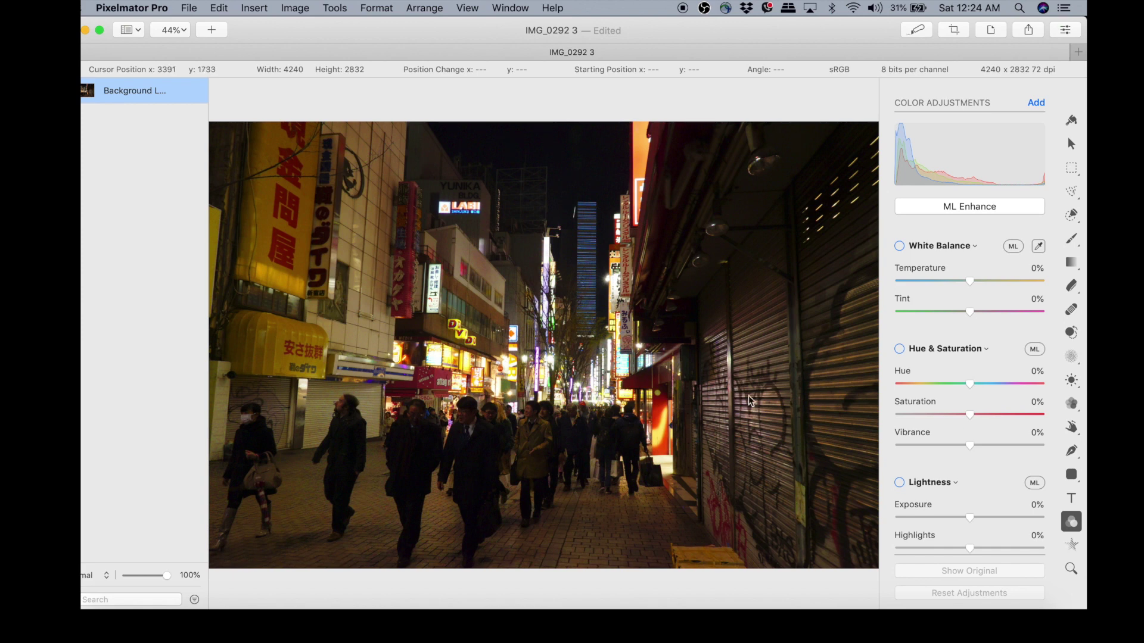
Apply ML Enhance to the night street photo, review its automatic adjustments and compare the result with the original
{"action": "left_click", "coordinate": [924, 210]}
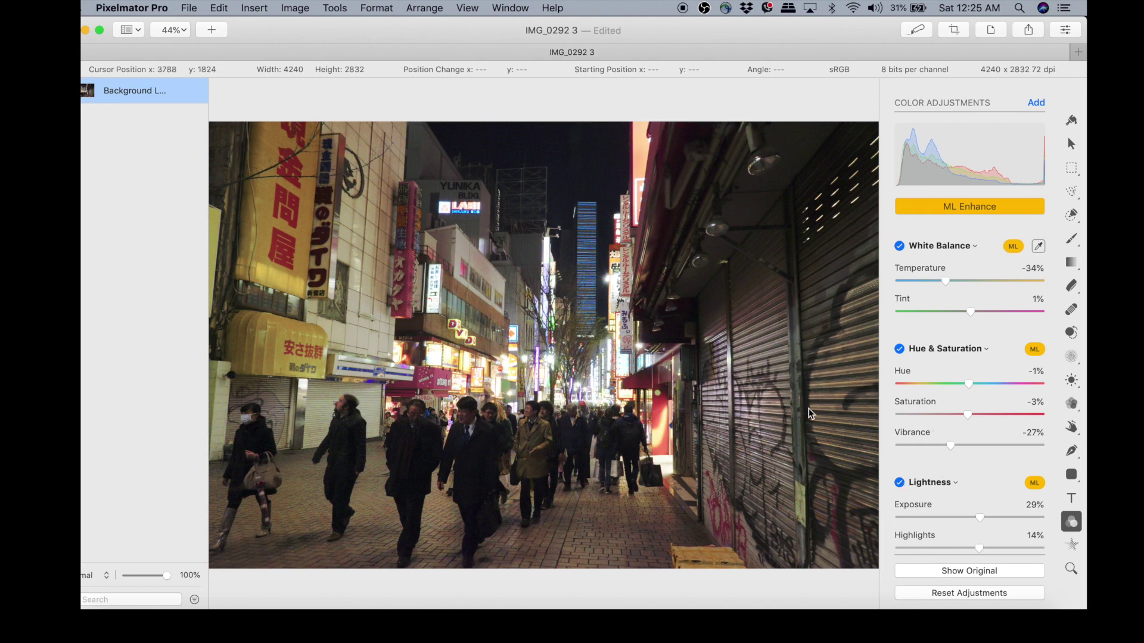
{"action": "scroll", "coordinate": [950, 349], "scroll_direction": "down", "scroll_amount": 2}
{"action": "scroll", "coordinate": [949, 347], "scroll_direction": "down", "scroll_amount": 5}
{"action": "scroll", "coordinate": [950, 348], "scroll_direction": "up", "scroll_amount": 6}
{"action": "scroll", "coordinate": [950, 348], "scroll_direction": "down", "scroll_amount": 5}
{"action": "scroll", "coordinate": [950, 348], "scroll_direction": "up", "scroll_amount": 2}
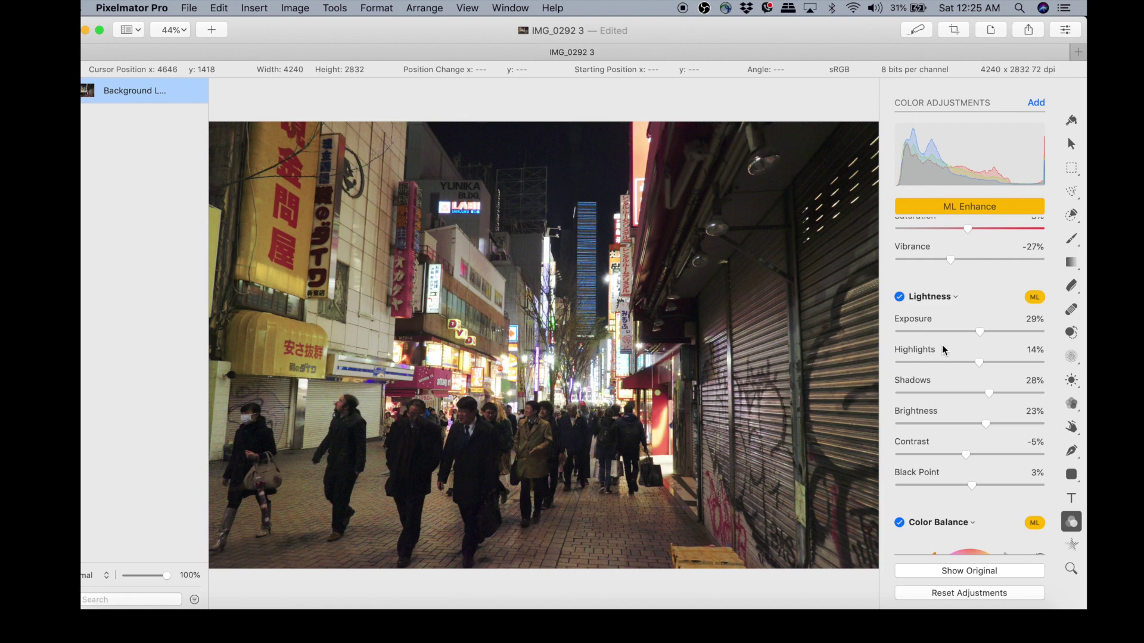
{"action": "left_click", "coordinate": [917, 571]}
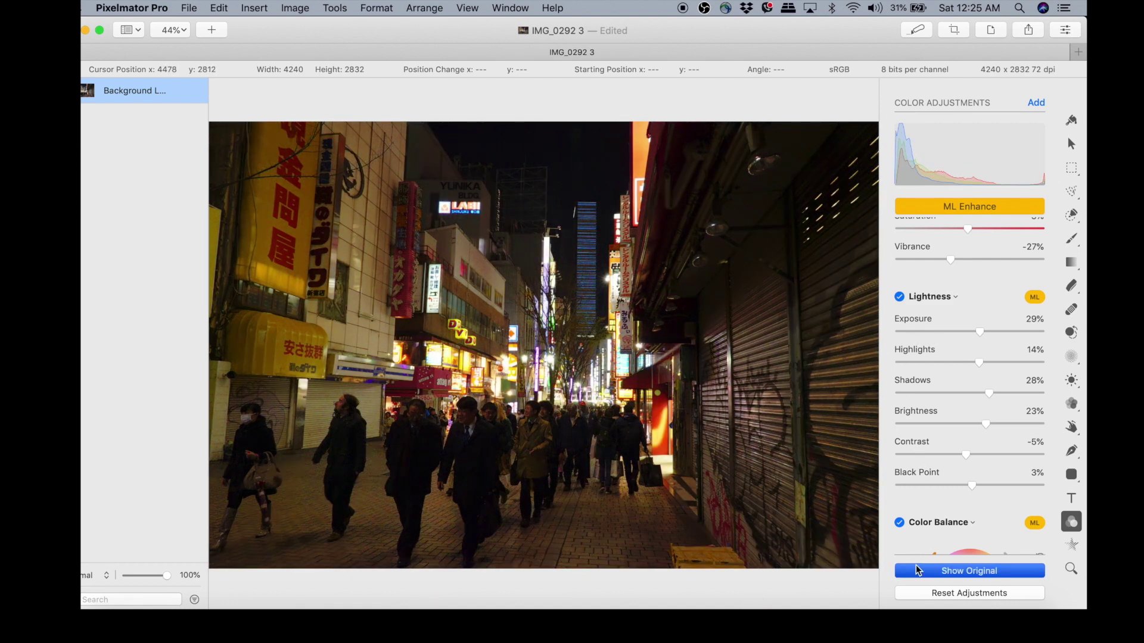
{"action": "left_click", "coordinate": [916, 564]}
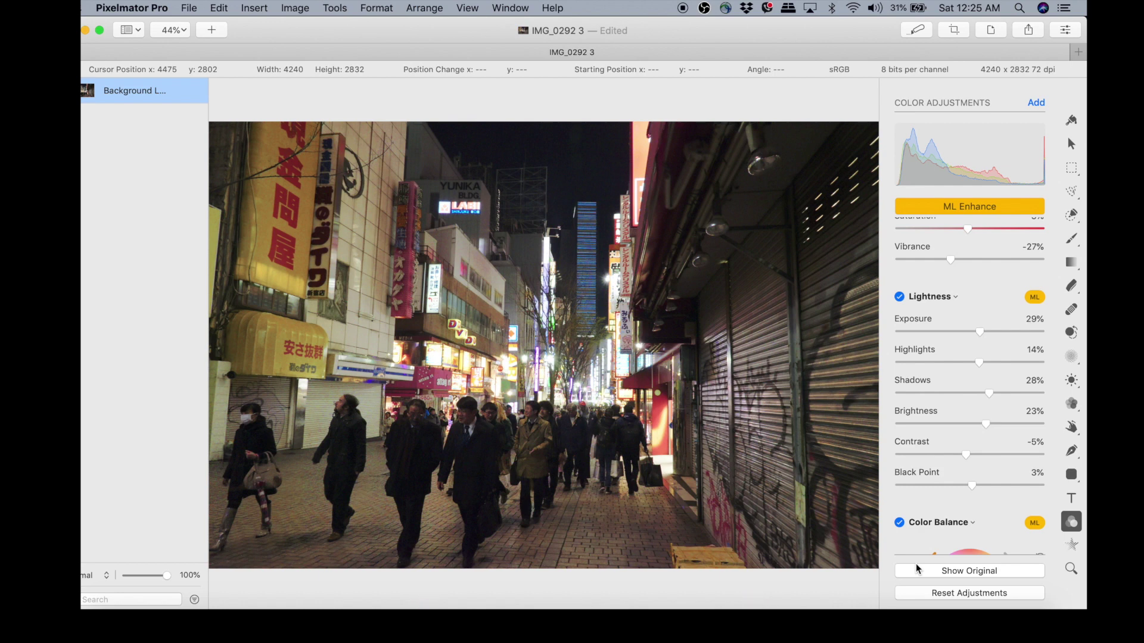
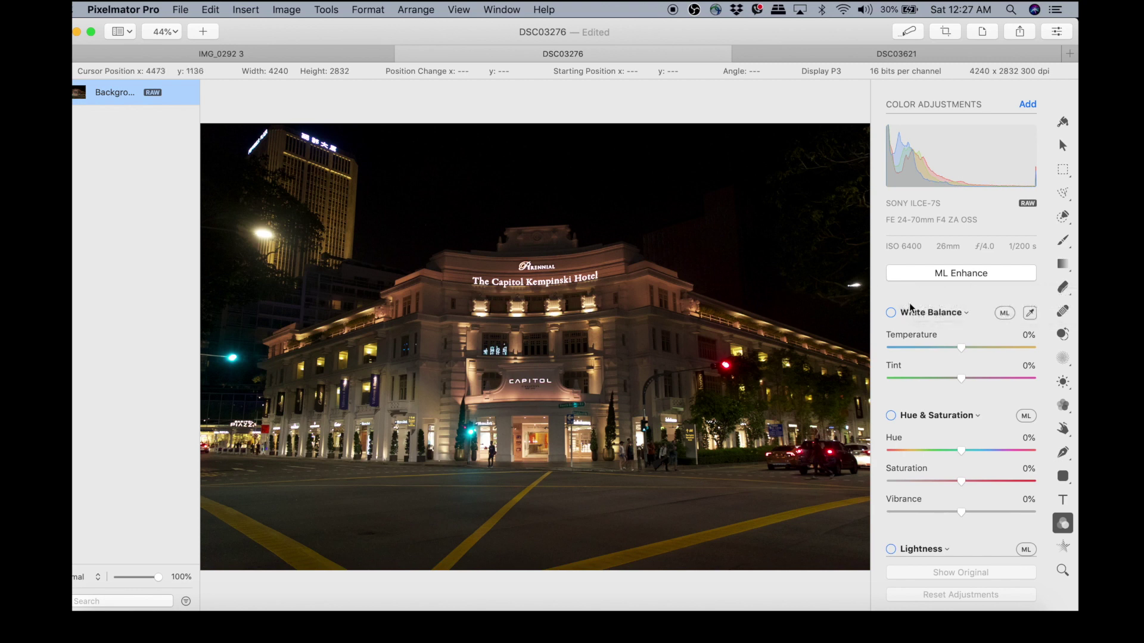
Apply ML Enhance to the Capitol Kempinski Hotel photo, and refine its Lightness with Shadows at 57% and a lower Black Point
{"action": "left_click", "coordinate": [945, 274]}
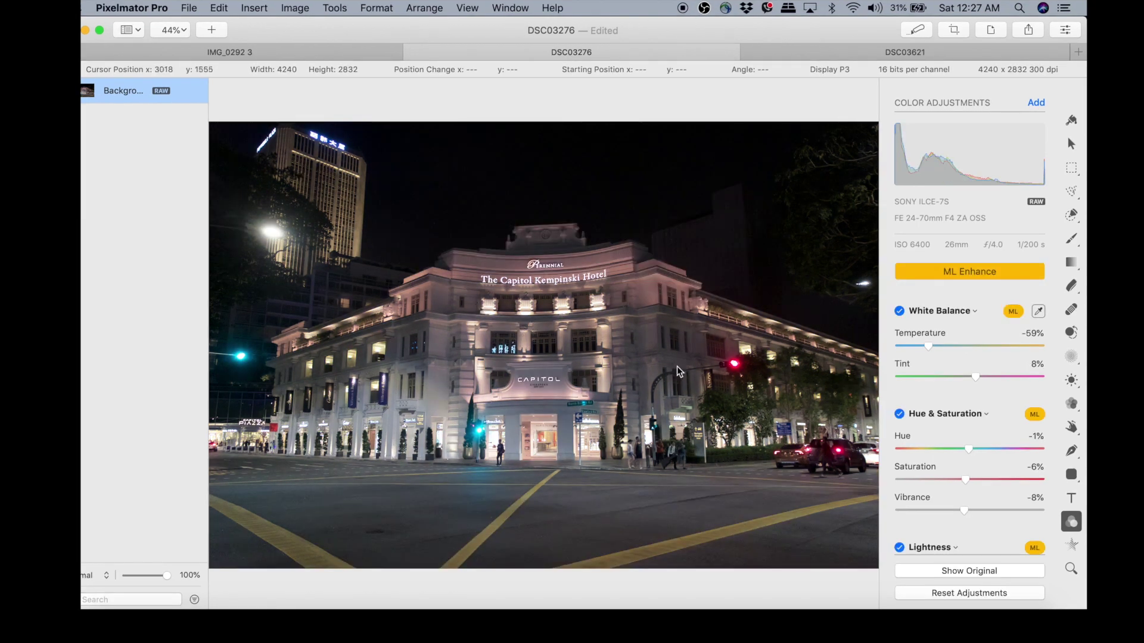
{"action": "scroll", "coordinate": [940, 374], "scroll_direction": "down", "scroll_amount": 8}
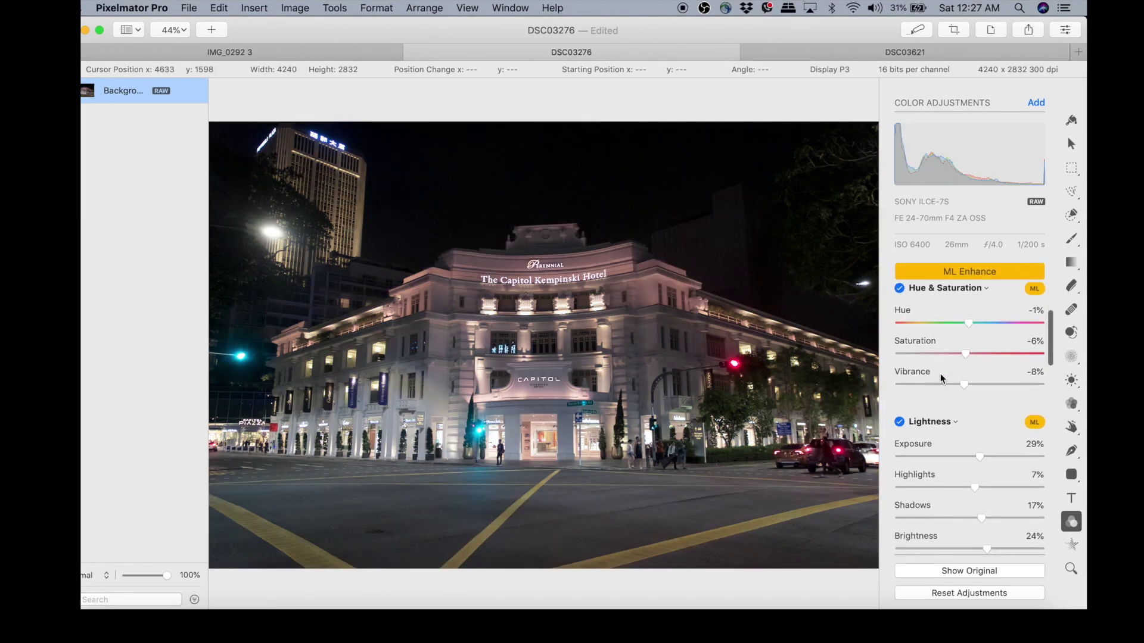
{"action": "scroll", "coordinate": [940, 373], "scroll_direction": "down", "scroll_amount": 3}
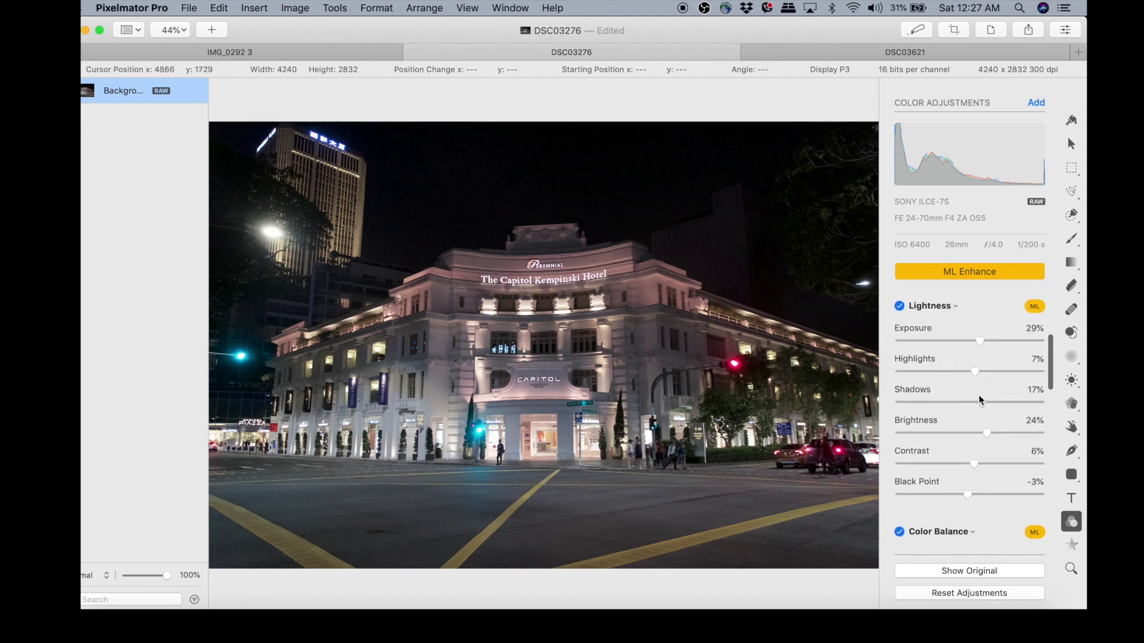
{"action": "left_click_drag", "start_coordinate": [981, 403], "coordinate": [1011, 396]}
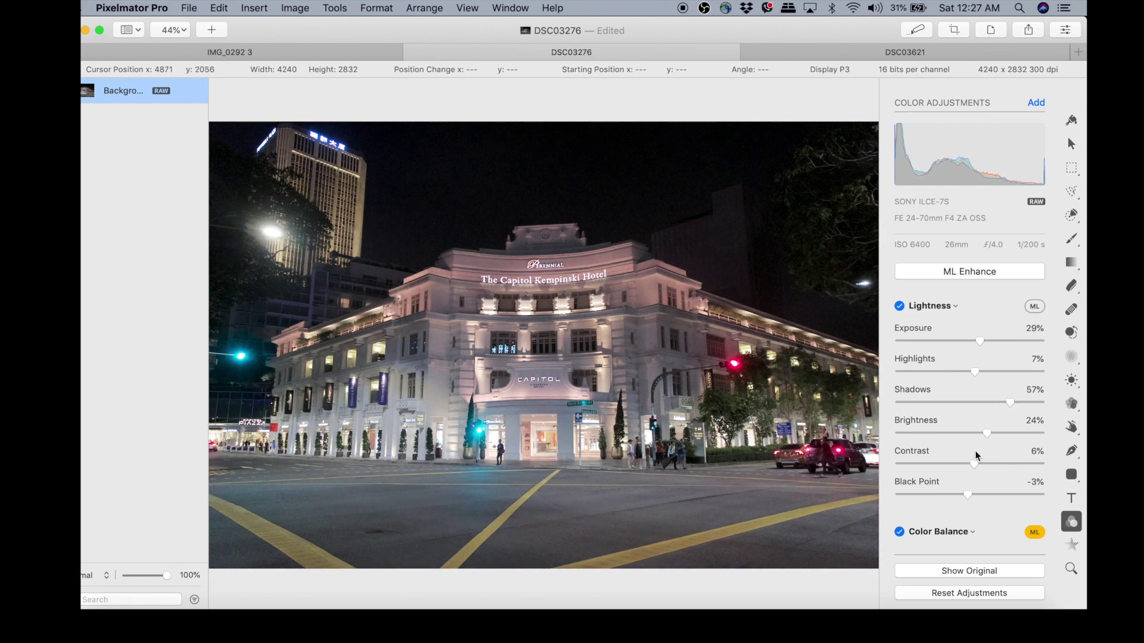
{"action": "left_click_drag", "start_coordinate": [967, 492], "coordinate": [941, 457]}
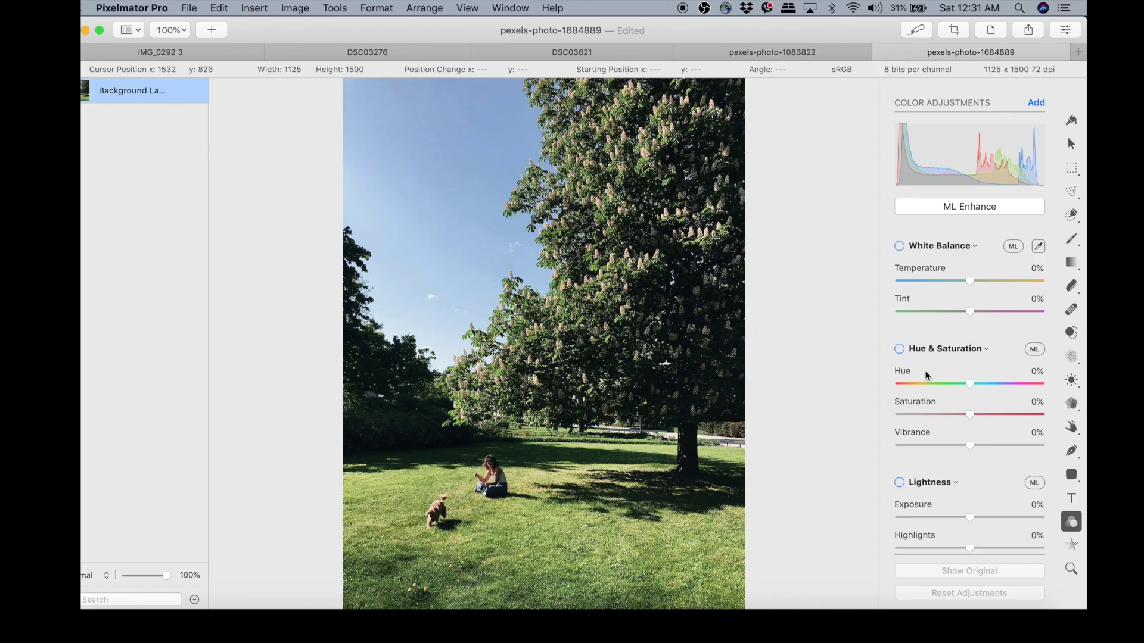
Set the saturation of the greens to -100% in the park photo's Selective Color adjustment
{"action": "scroll", "coordinate": [985, 319], "scroll_direction": "down", "scroll_amount": 2}
{"action": "scroll", "coordinate": [986, 320], "scroll_direction": "up", "scroll_amount": 2}
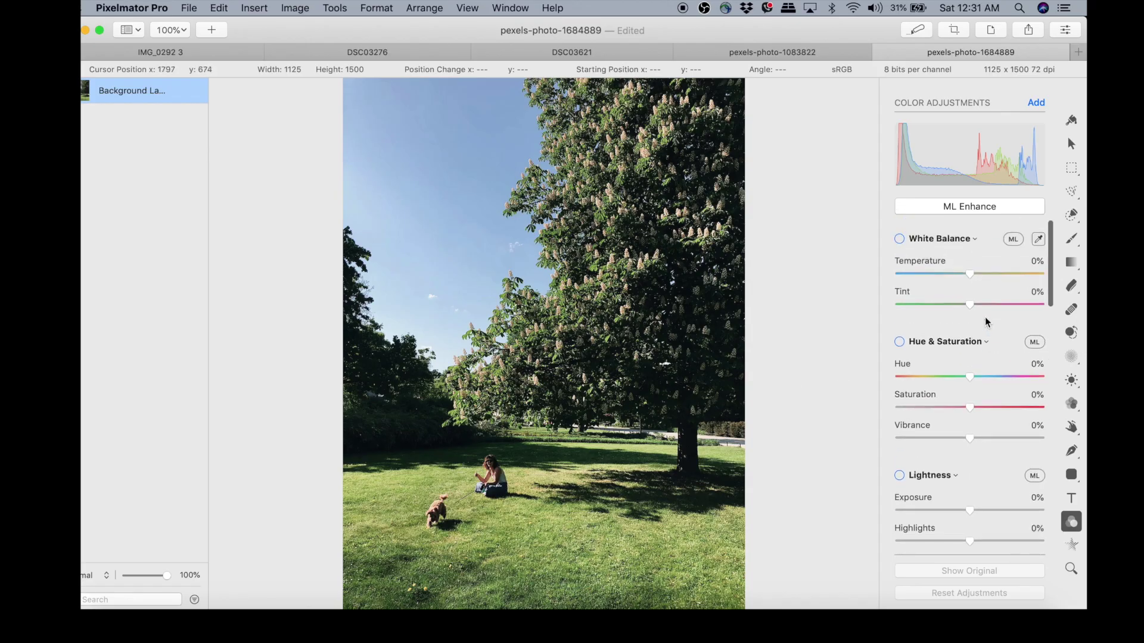
{"action": "scroll", "coordinate": [985, 318], "scroll_direction": "down", "scroll_amount": 1}
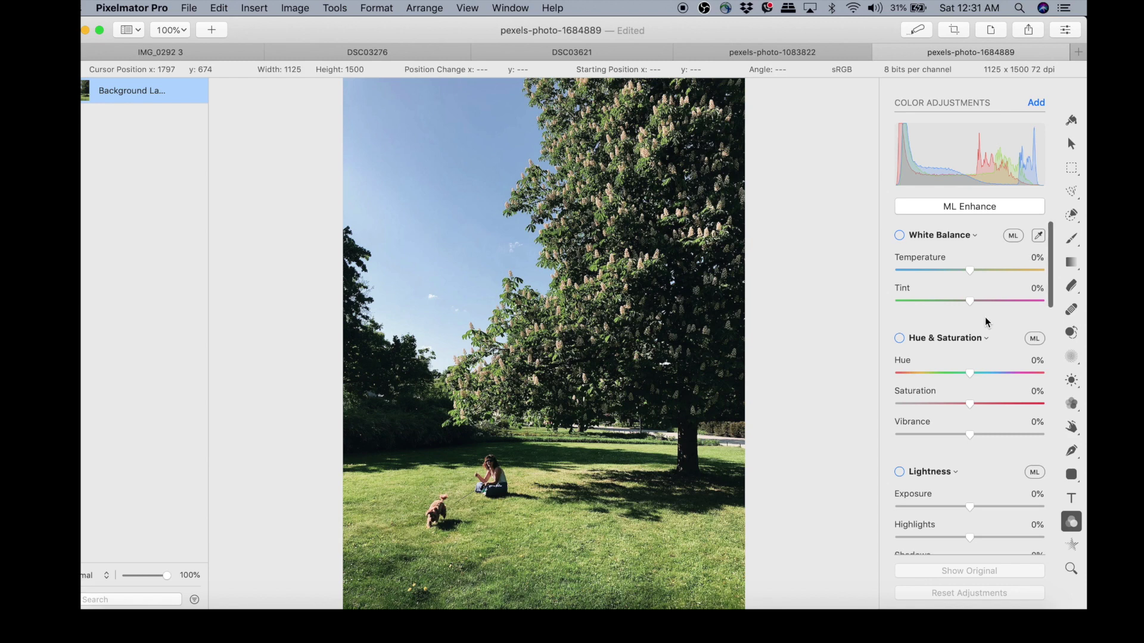
{"action": "scroll", "coordinate": [984, 317], "scroll_direction": "down", "scroll_amount": 10}
{"action": "scroll", "coordinate": [985, 317], "scroll_direction": "up", "scroll_amount": 3}
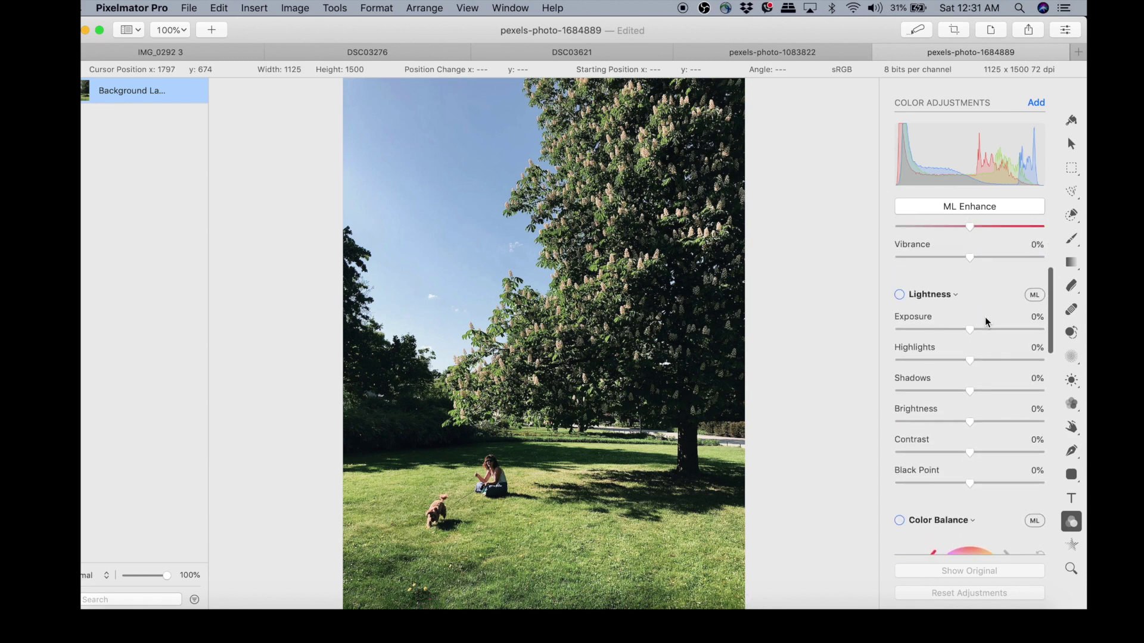
{"action": "scroll", "coordinate": [985, 317], "scroll_direction": "down", "scroll_amount": 15}
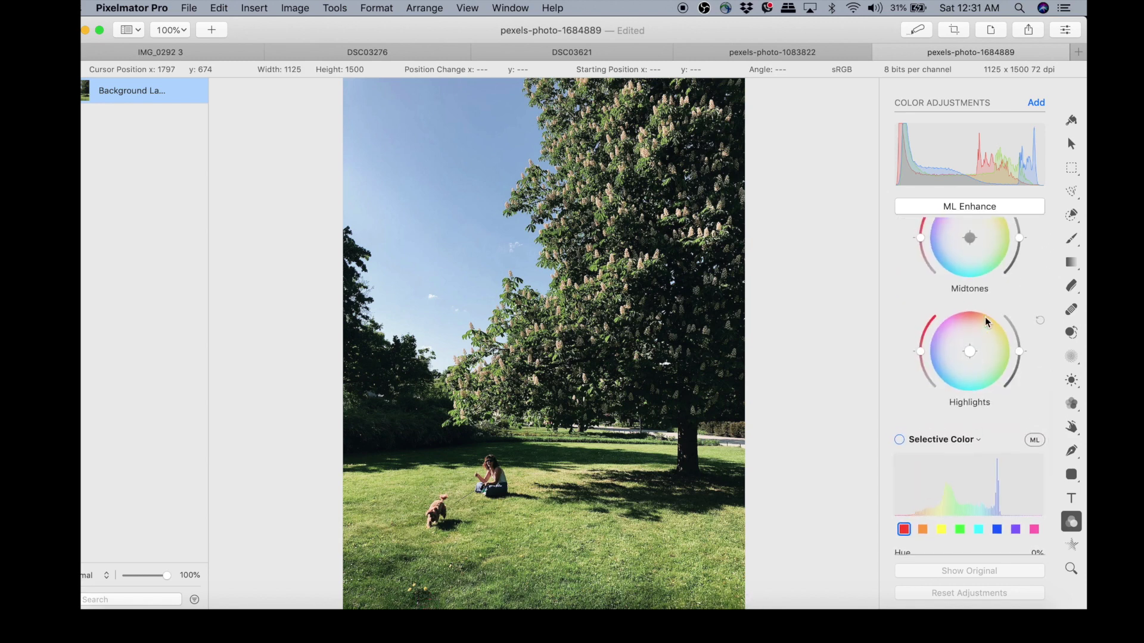
{"action": "scroll", "coordinate": [985, 317], "scroll_direction": "down", "scroll_amount": 10}
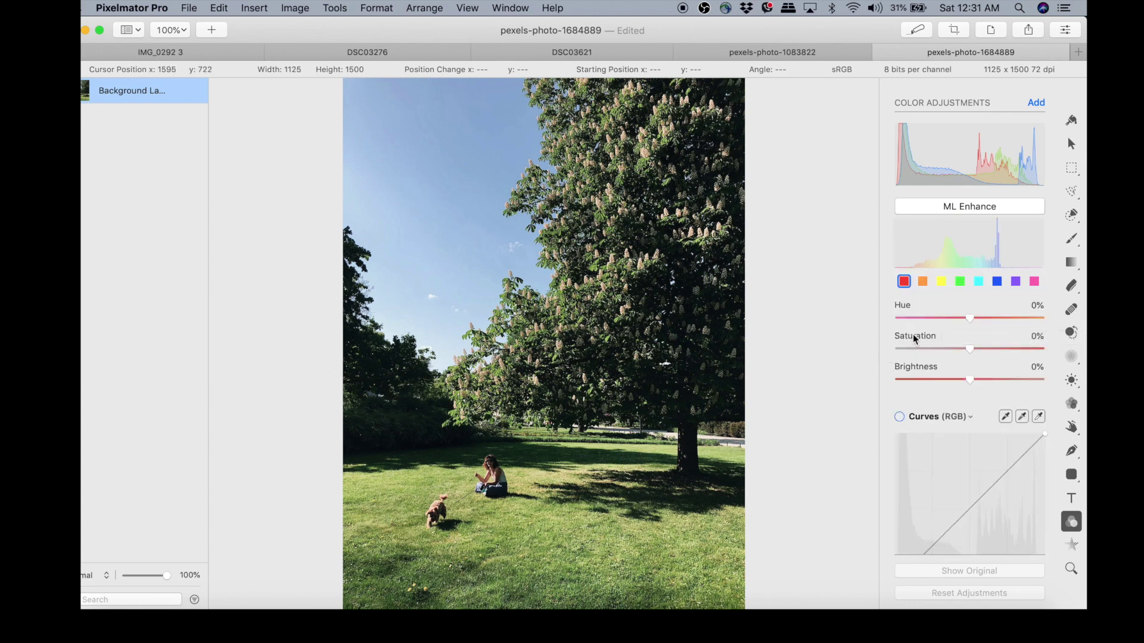
{"action": "left_click", "coordinate": [960, 282]}
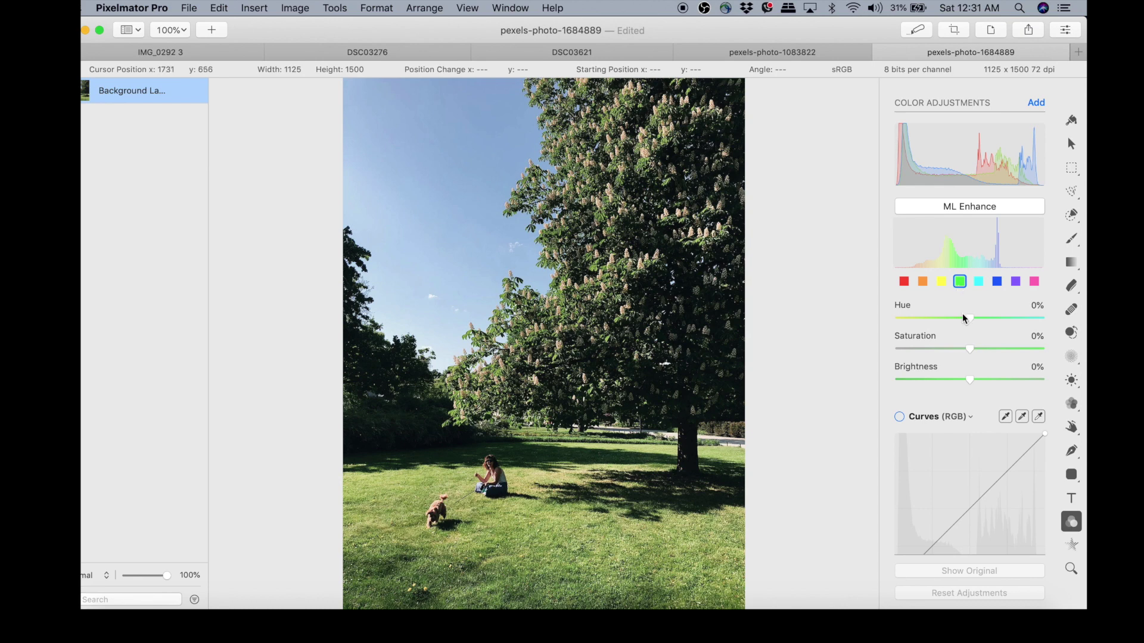
{"action": "left_click_drag", "start_coordinate": [970, 348], "coordinate": [871, 359]}
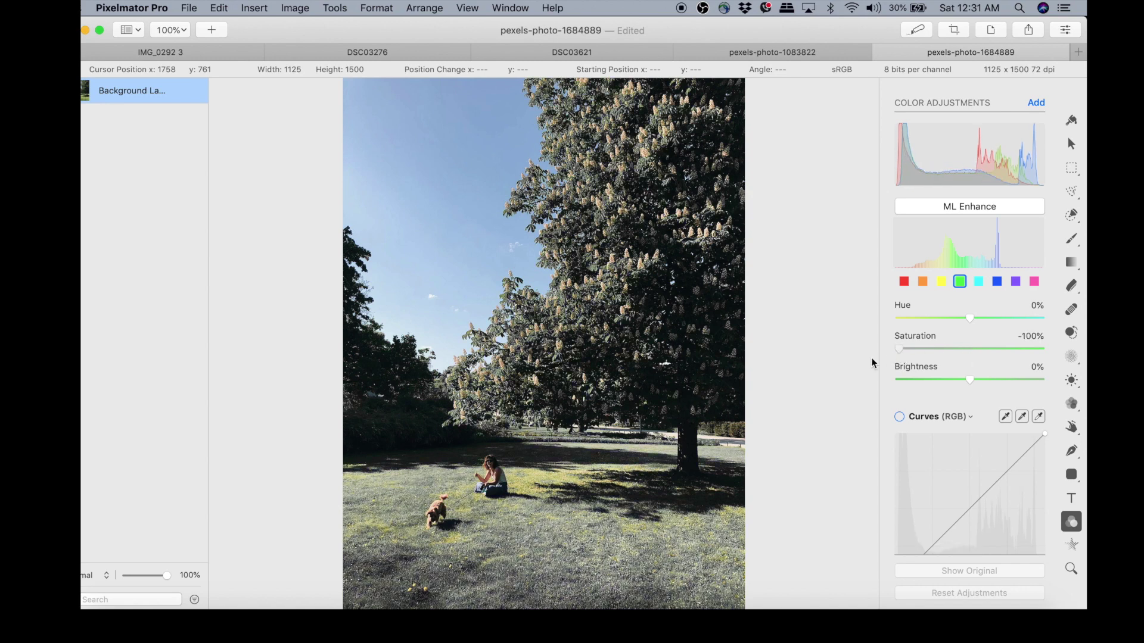
Strongly raise the saturation of the blues and set the saturation of the yellows to 73% in Selective Color
{"action": "left_click", "coordinate": [996, 283]}
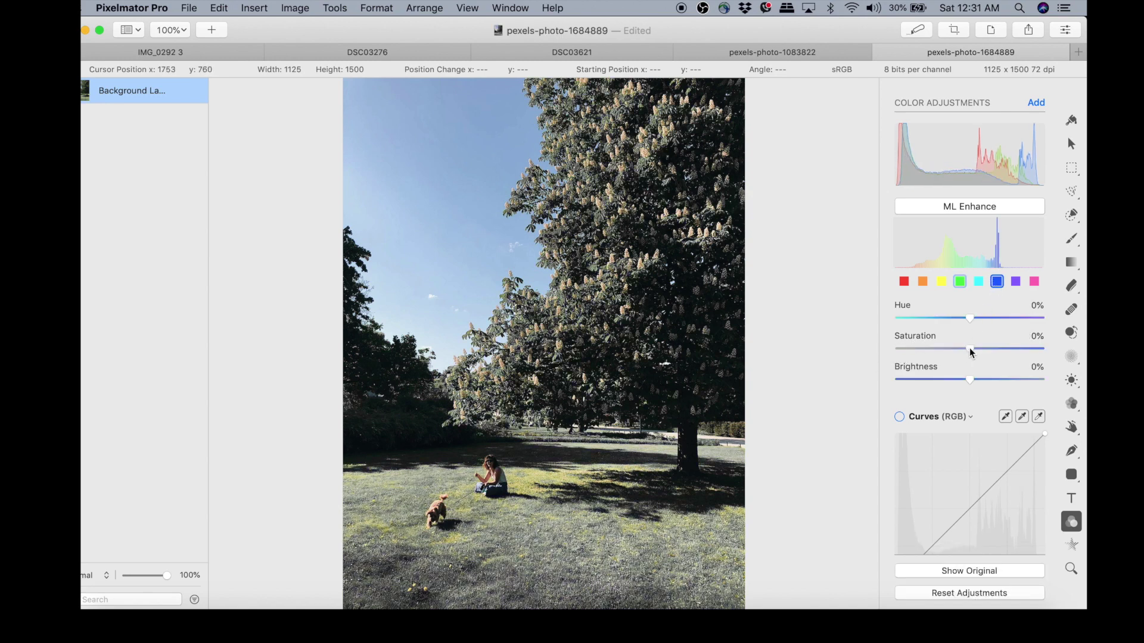
{"action": "left_click_drag", "start_coordinate": [969, 349], "coordinate": [1050, 344]}
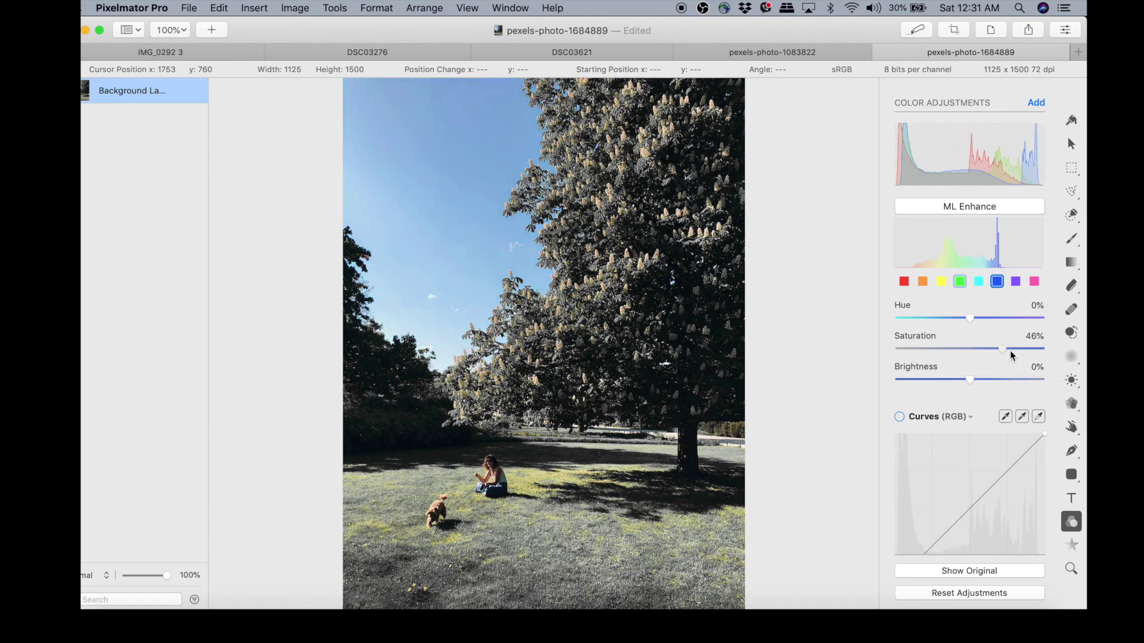
{"action": "left_click", "coordinate": [941, 283]}
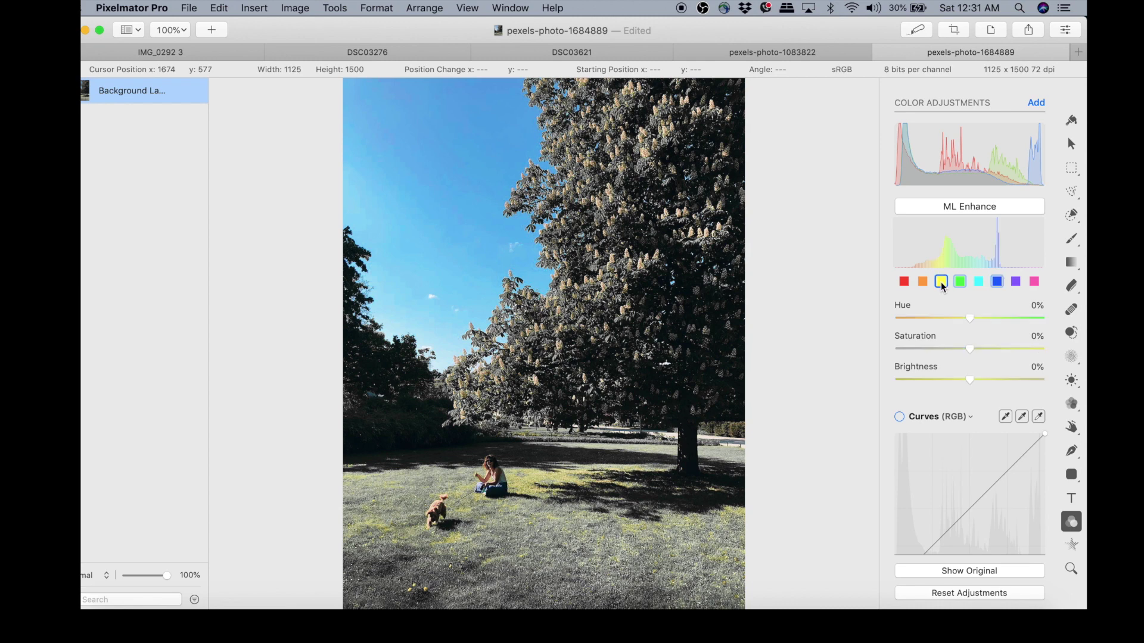
{"action": "left_click_drag", "start_coordinate": [970, 349], "coordinate": [1021, 345]}
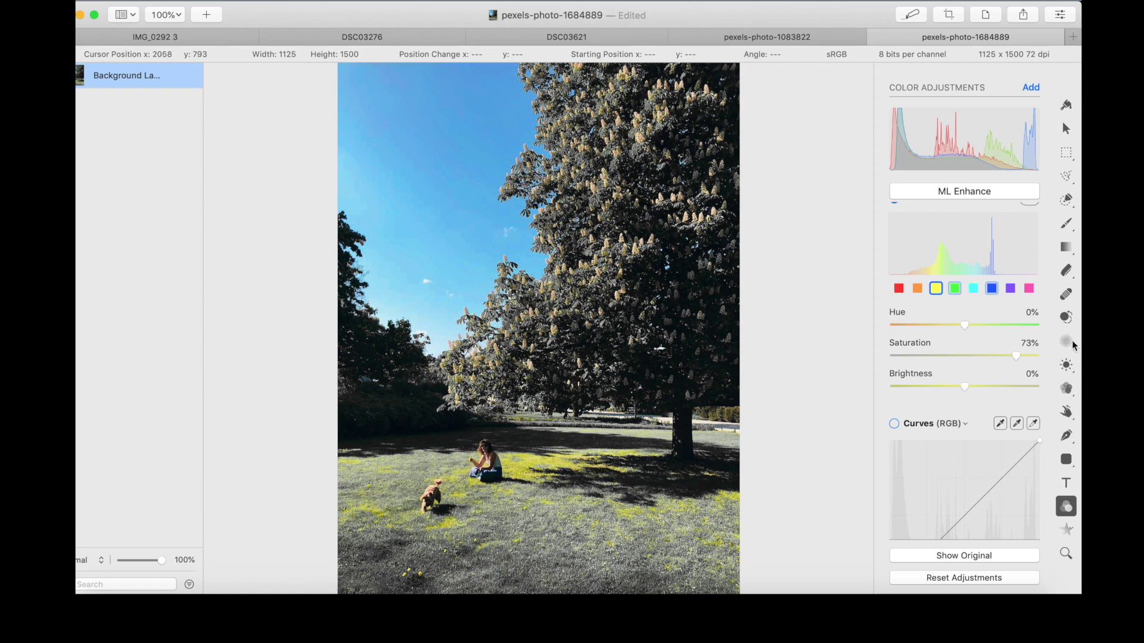
Remove the seated woman and the dog from the lawn with the Repair tool at a 45% brush size
{"action": "left_click", "coordinate": [1067, 272]}
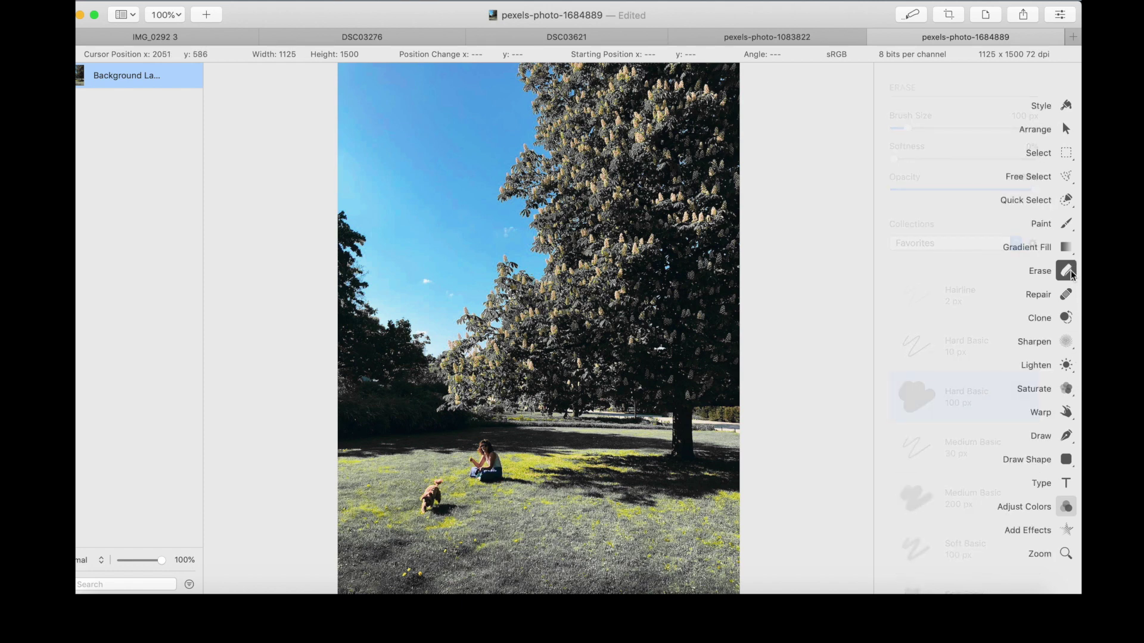
{"action": "left_click", "coordinate": [1067, 301]}
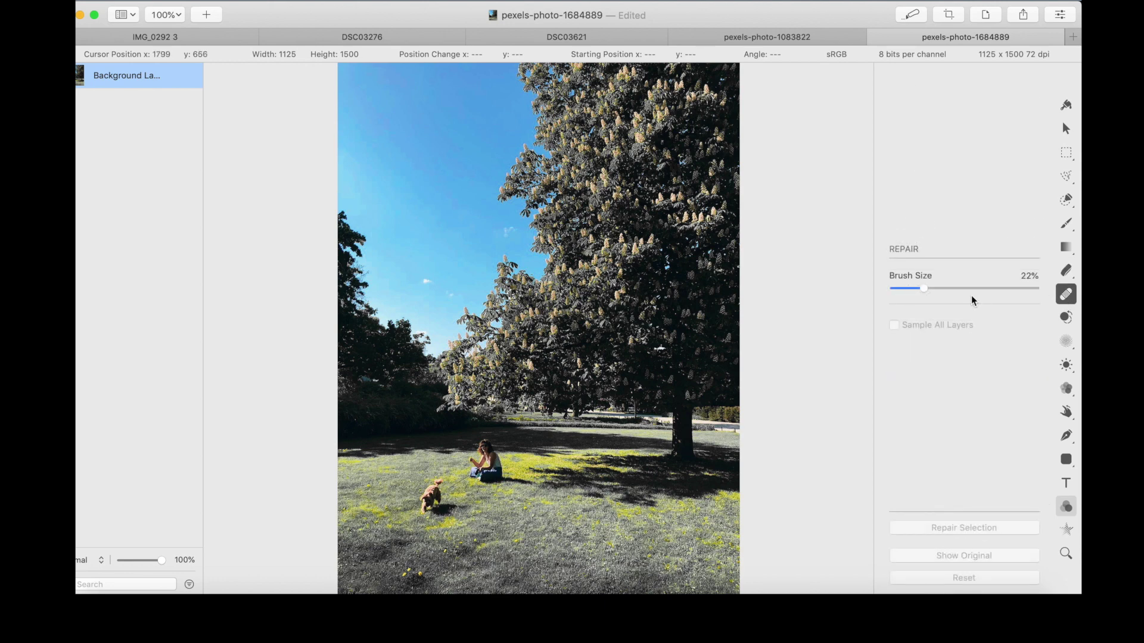
{"action": "left_click_drag", "start_coordinate": [922, 290], "coordinate": [934, 287]}
{"action": "left_click_drag", "start_coordinate": [930, 289], "coordinate": [958, 290]}
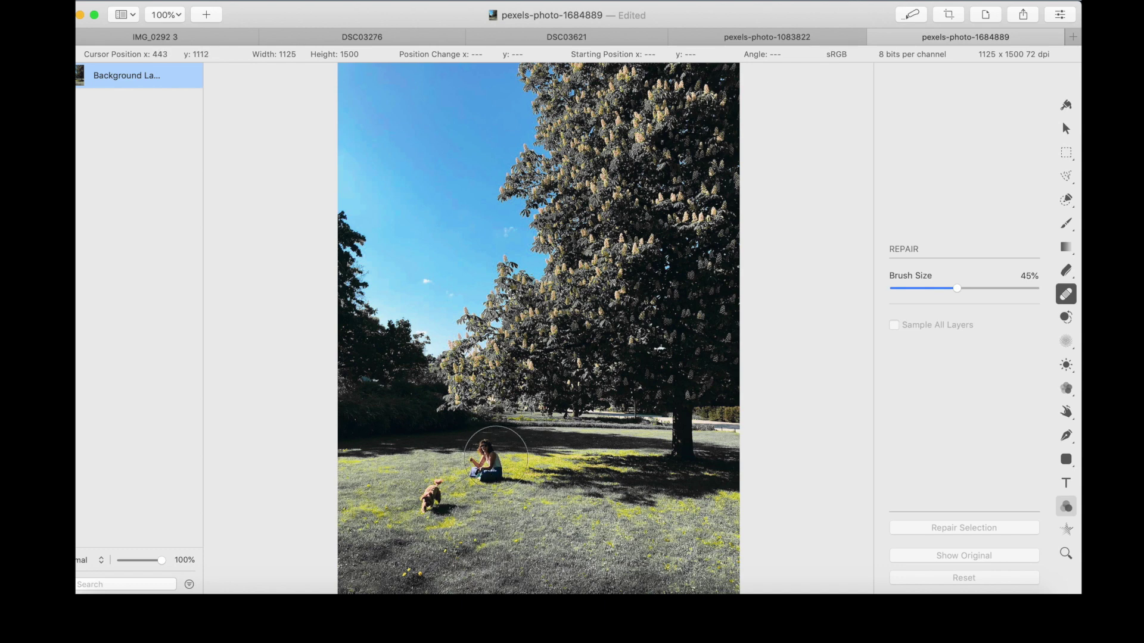
{"action": "left_click", "coordinate": [496, 459]}
{"action": "left_click_drag", "start_coordinate": [497, 470], "coordinate": [427, 497]}
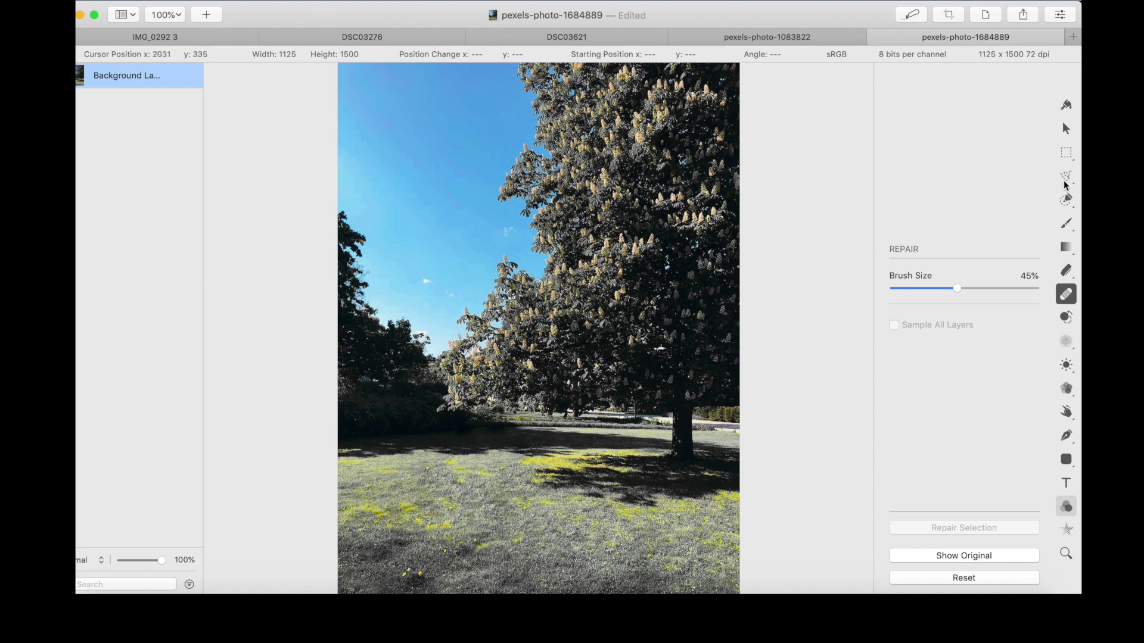
View the options of the Rectangular Selection and Free Selection tools, and choose Quick Selection from the quick select variants
{"action": "left_click", "coordinate": [1066, 153]}
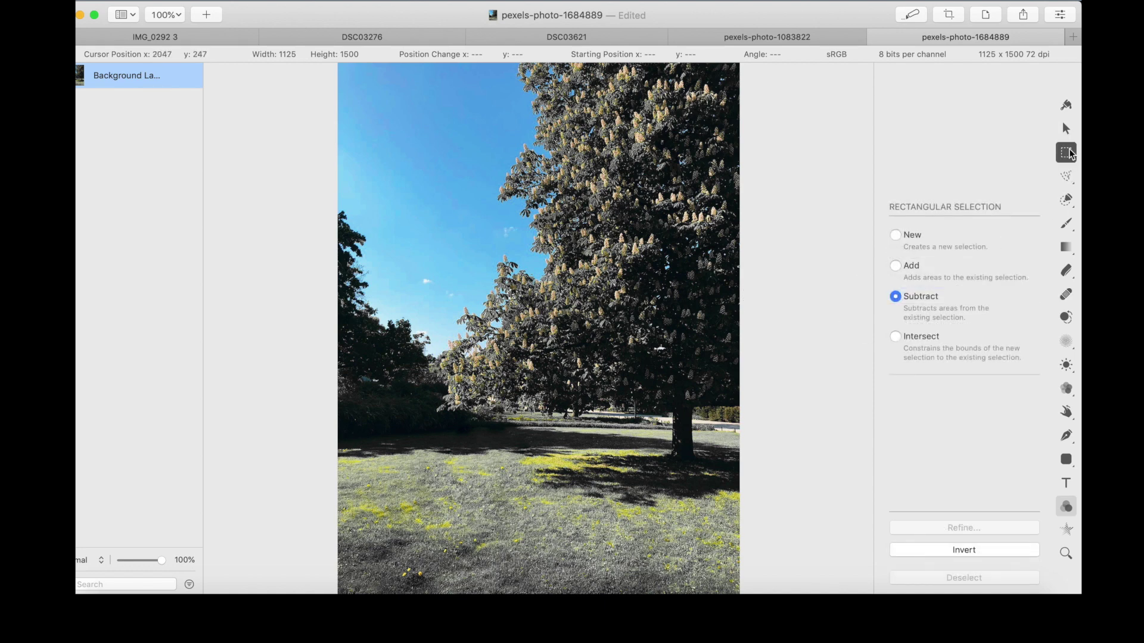
{"action": "left_click", "coordinate": [1068, 178]}
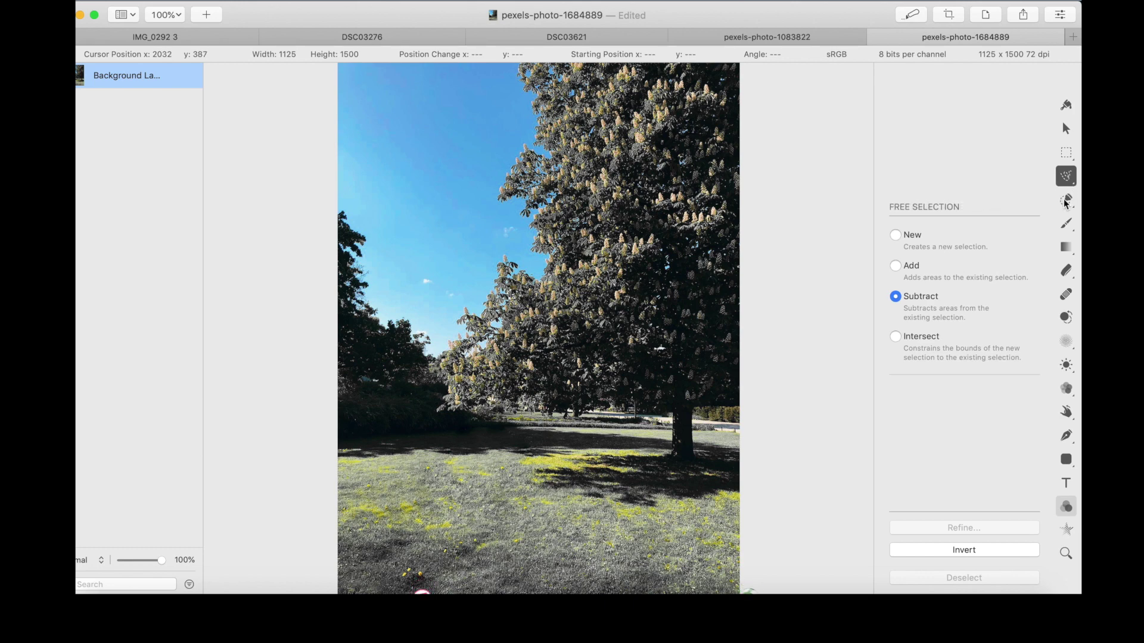
{"action": "left_click", "coordinate": [1066, 201]}
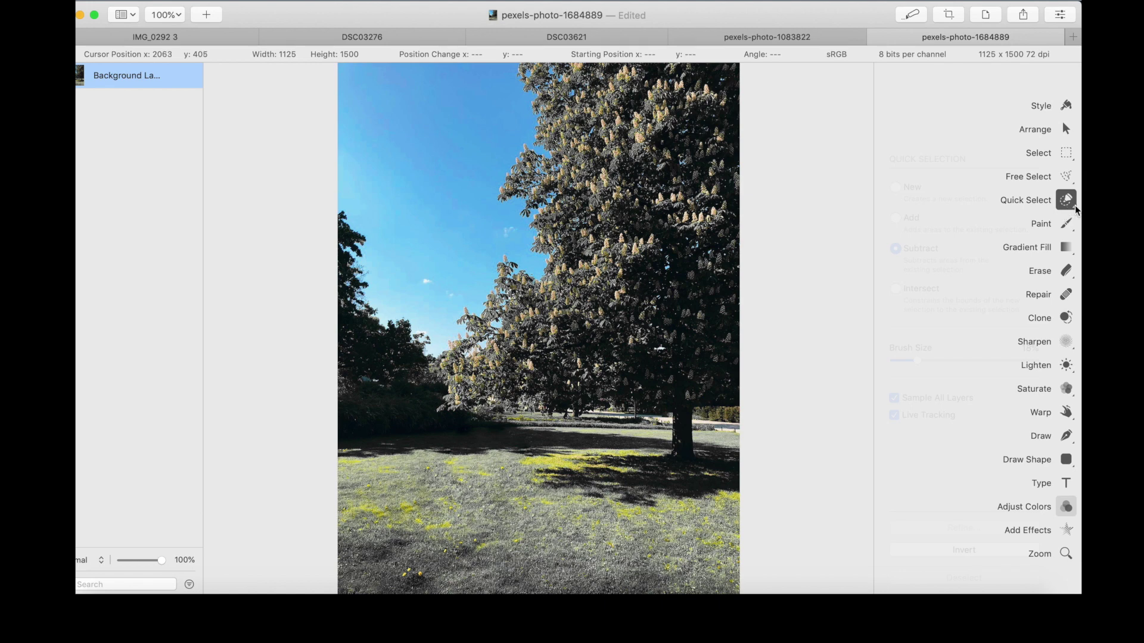
{"action": "left_click", "coordinate": [1073, 208]}
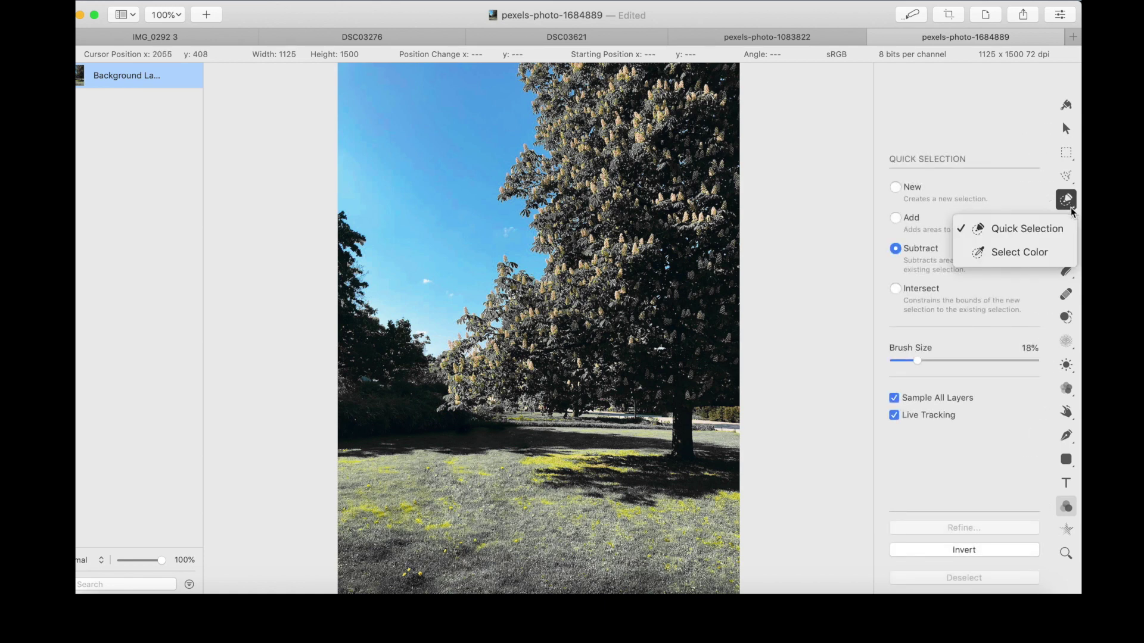
{"action": "left_click", "coordinate": [1007, 229]}
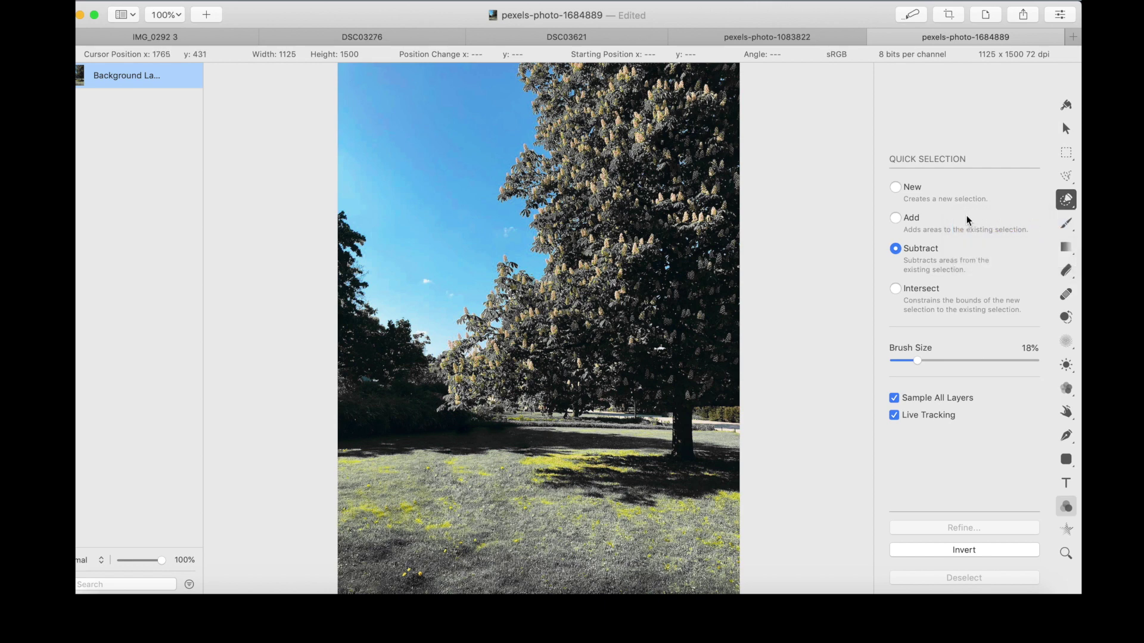
Select the sky up to the edge of the left-hand trees with Quick Selection in Add mode at an 18% brush size
{"action": "left_click", "coordinate": [896, 218]}
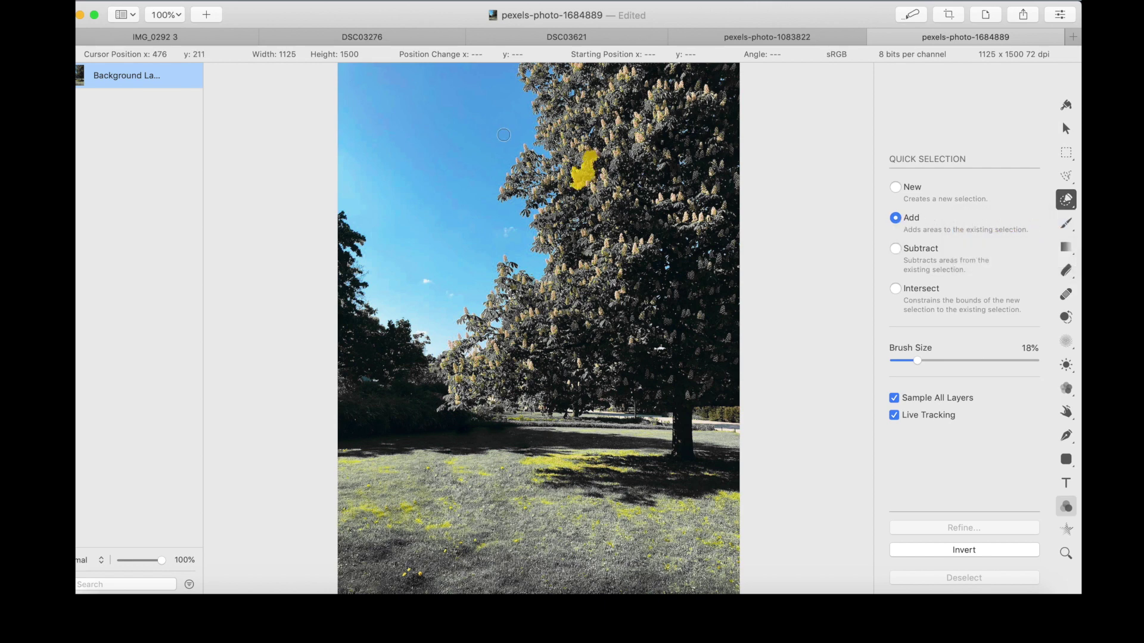
{"action": "mouse_move", "coordinate": [397, 157]}
{"action": "left_mouse_down"}
{"action": "mouse_move", "coordinate": [508, 118]}
{"action": "mouse_move", "coordinate": [458, 93]}
{"action": "mouse_move", "coordinate": [365, 95]}
{"action": "mouse_move", "coordinate": [350, 109]}
{"action": "mouse_move", "coordinate": [358, 215]}
{"action": "mouse_move", "coordinate": [349, 188]}
{"action": "mouse_move", "coordinate": [392, 207]}
{"action": "mouse_move", "coordinate": [417, 244]}
{"action": "mouse_move", "coordinate": [396, 262]}
{"action": "mouse_move", "coordinate": [376, 244]}
{"action": "left_mouse_up"}
{"action": "left_click", "coordinate": [376, 245]}
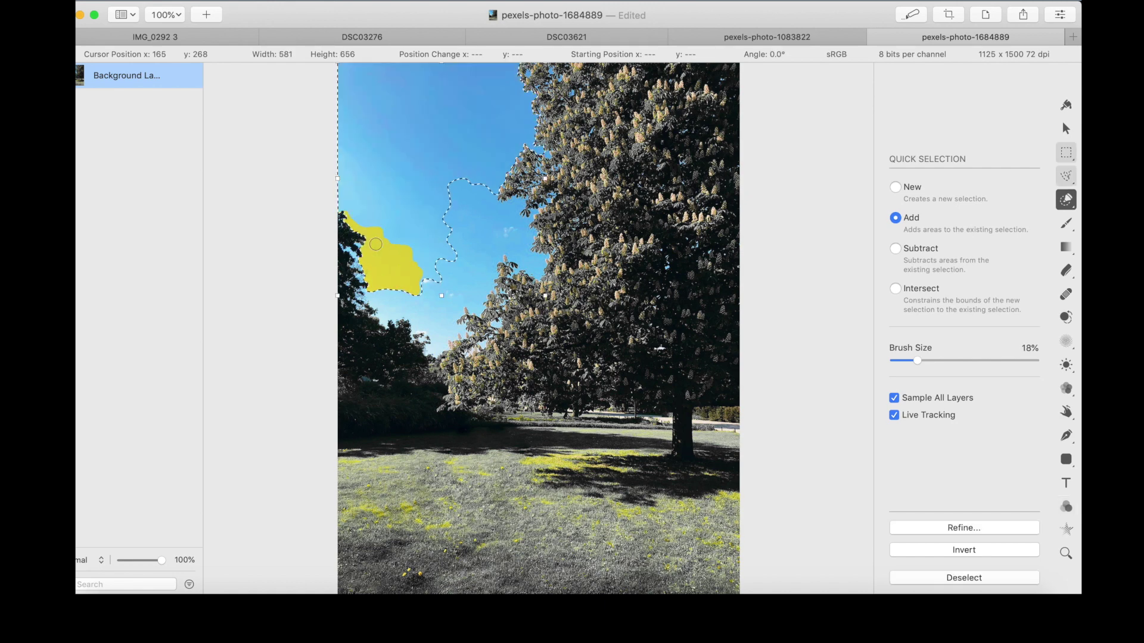
{"action": "scroll", "coordinate": [376, 244], "scroll_direction": "up", "scroll_amount": 10}
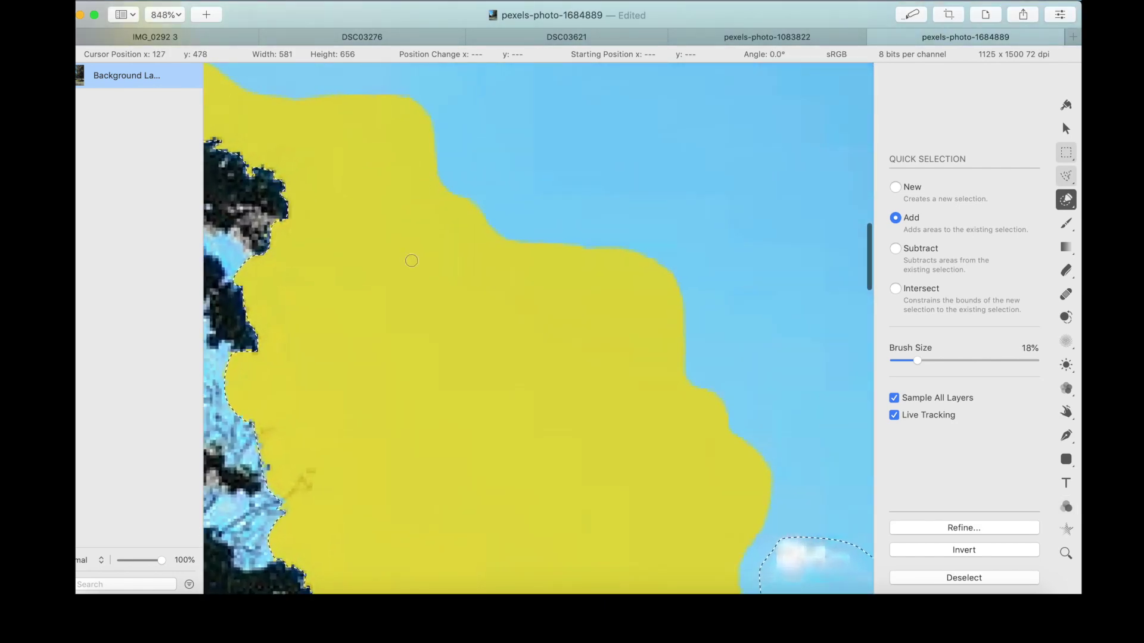
{"action": "scroll", "coordinate": [409, 258], "scroll_direction": "down", "scroll_amount": 5}
{"action": "scroll", "coordinate": [537, 239], "scroll_direction": "left", "scroll_amount": 5}
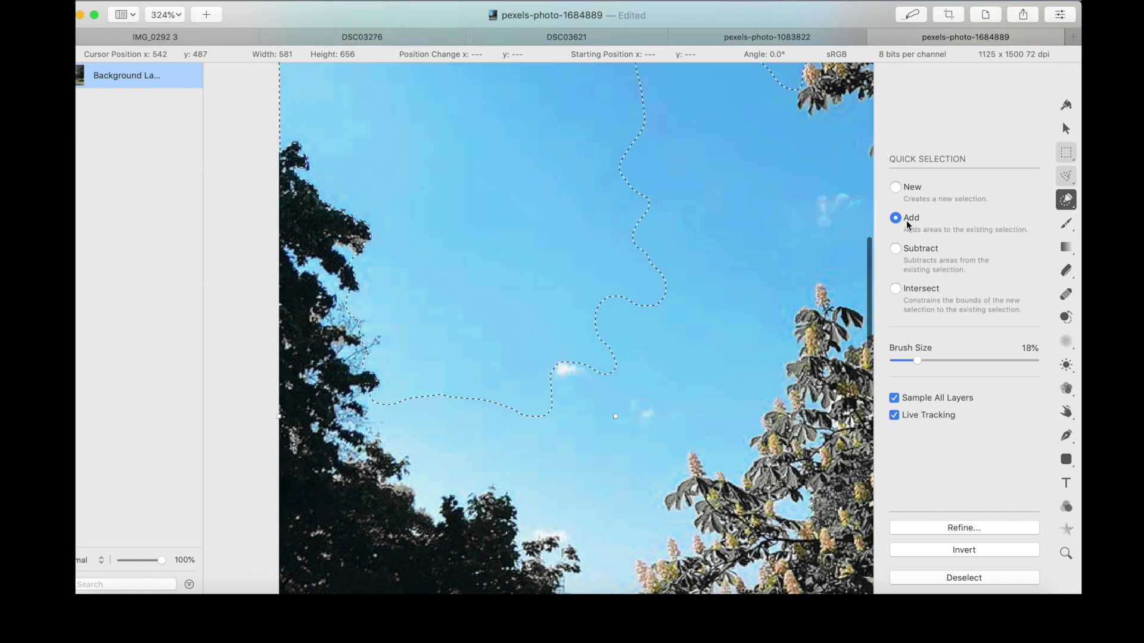
{"action": "left_click", "coordinate": [355, 324]}
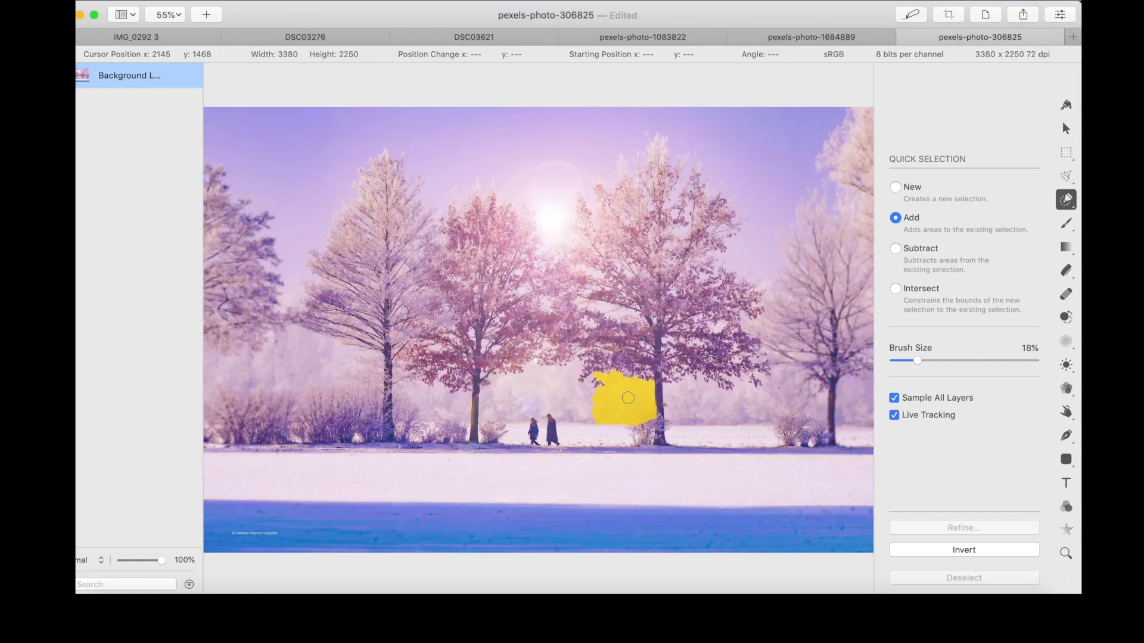
Paint over the right-hand walker in the snowy park photo with the Repair tool at a 45% brush size to remove the figure
{"action": "mouse_move", "coordinate": [626, 396]}
{"action": "left_mouse_down"}
{"action": "mouse_move", "coordinate": [573, 368]}
{"action": "mouse_move", "coordinate": [596, 367]}
{"action": "mouse_move", "coordinate": [559, 396]}
{"action": "mouse_move", "coordinate": [531, 508]}
{"action": "left_mouse_up"}
{"action": "left_click", "coordinate": [1065, 294]}
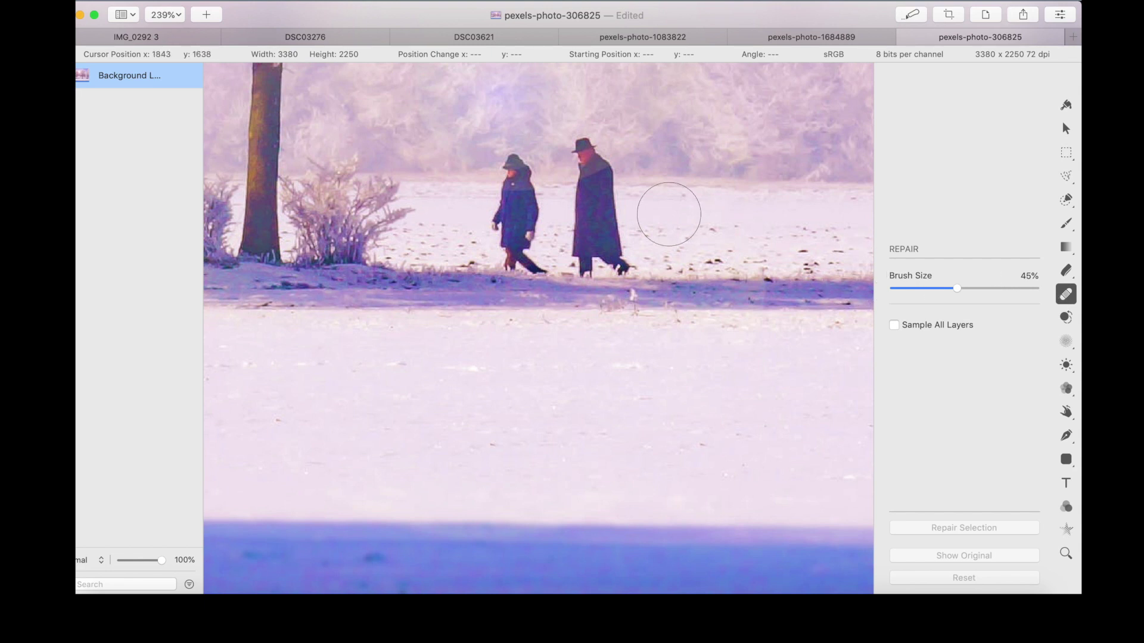
{"action": "mouse_move", "coordinate": [617, 179]}
{"action": "left_mouse_down"}
{"action": "mouse_move", "coordinate": [587, 155]}
{"action": "mouse_move", "coordinate": [622, 262]}
{"action": "mouse_move", "coordinate": [602, 274]}
{"action": "mouse_move", "coordinate": [584, 259]}
{"action": "mouse_move", "coordinate": [603, 260]}
{"action": "left_mouse_up"}
{"action": "left_click", "coordinate": [584, 253]}
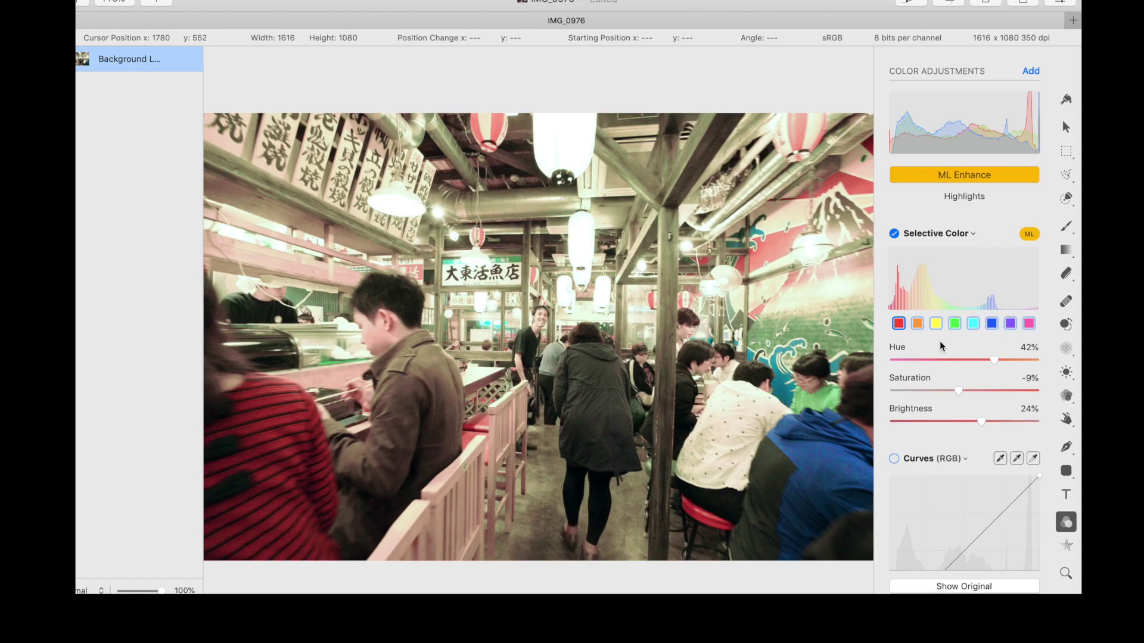
{"action": "scroll", "coordinate": [939, 346], "scroll_direction": "up", "scroll_amount": 15}
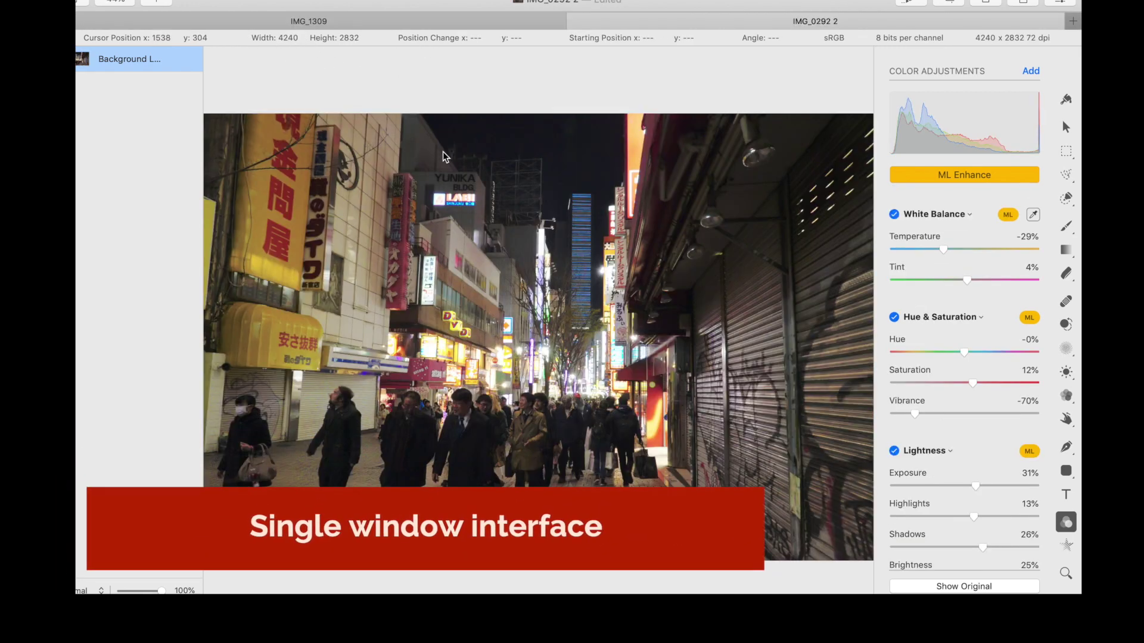
Switch back and forth between the open IMG_1309 and IMG_0292 2 photos, ending on IMG_0292 2
{"action": "left_click", "coordinate": [420, 21]}
{"action": "left_click", "coordinate": [602, 23]}
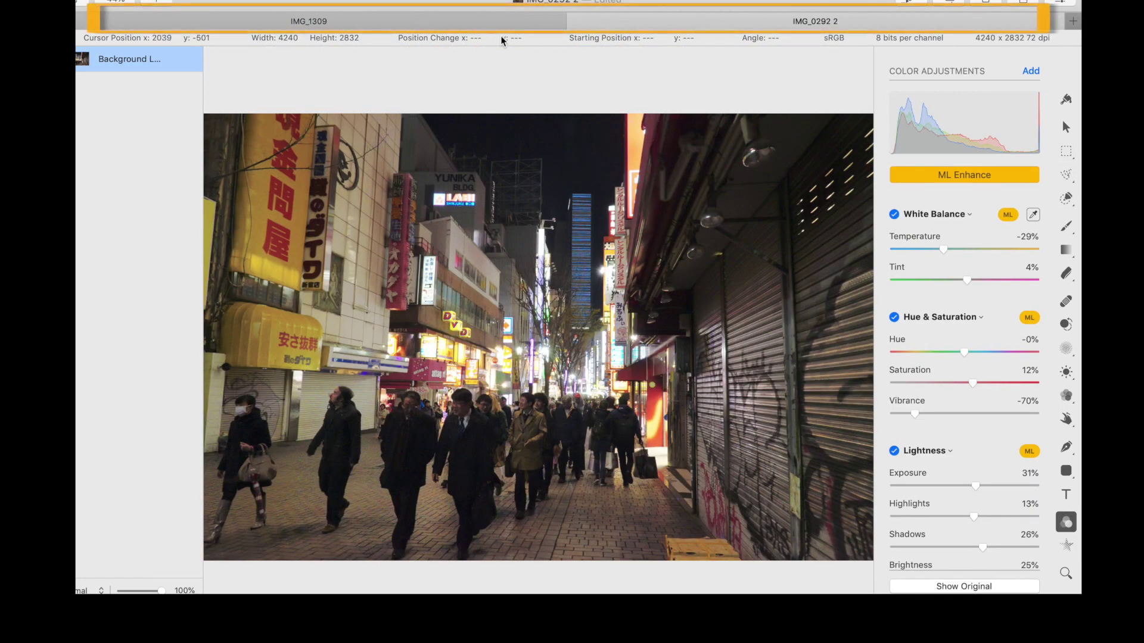
{"action": "left_click", "coordinate": [448, 25]}
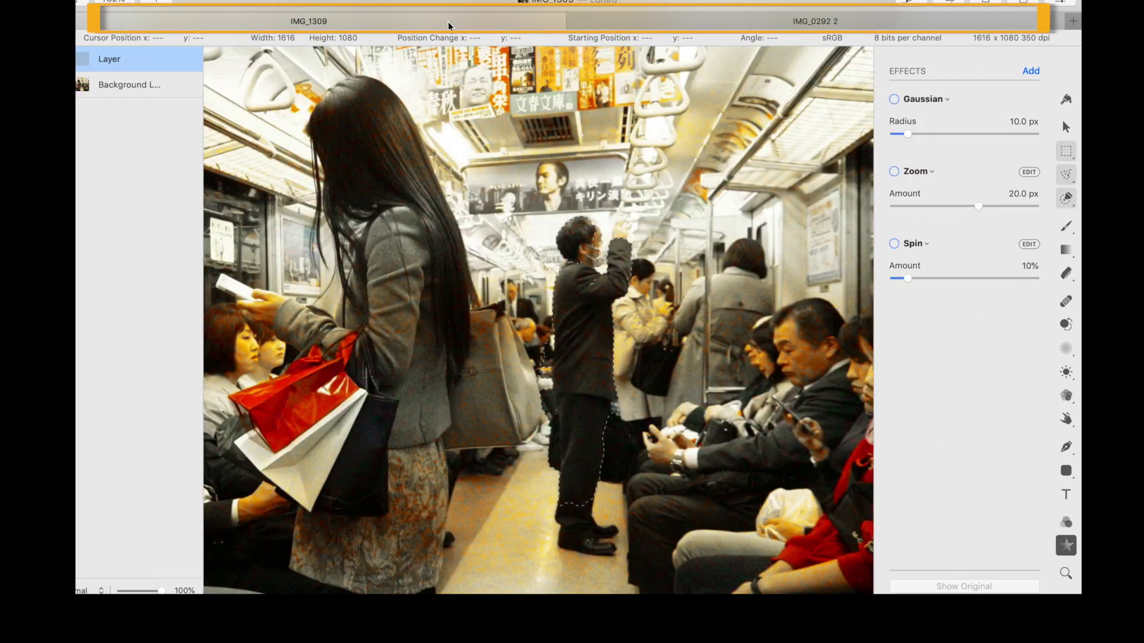
{"action": "left_click", "coordinate": [639, 25]}
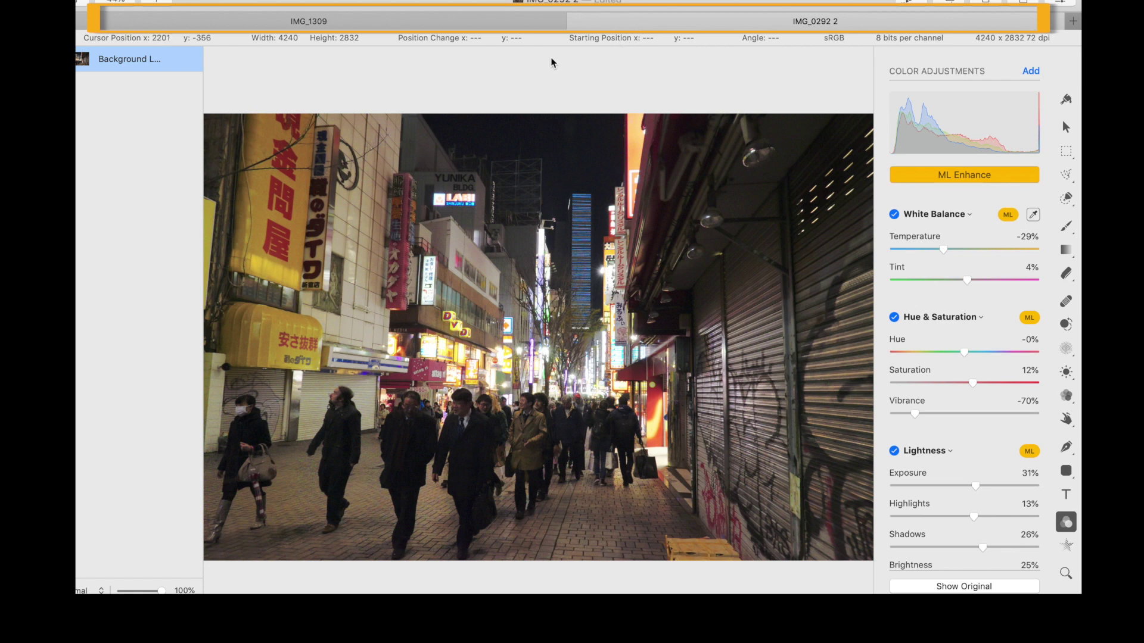